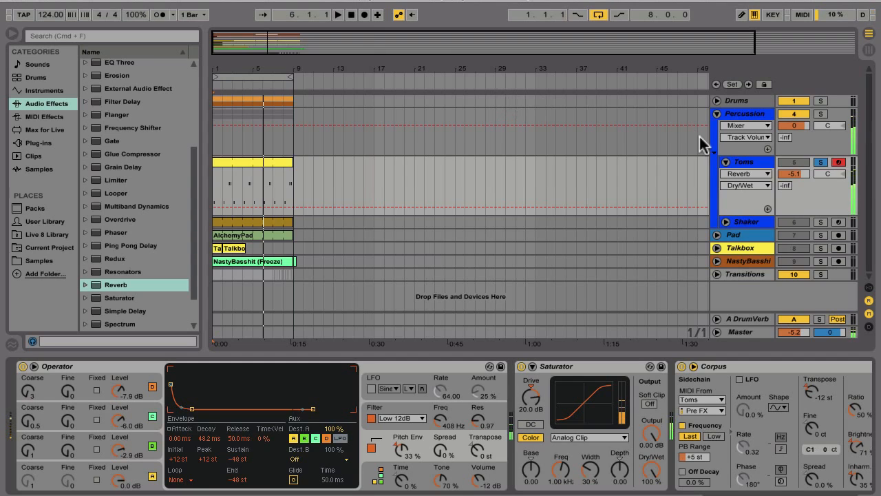
Step: Turn off solo on the Toms track and stop playback
{"action": "left_click", "coordinate": [819, 163]}
{"action": "key", "text": "space"}
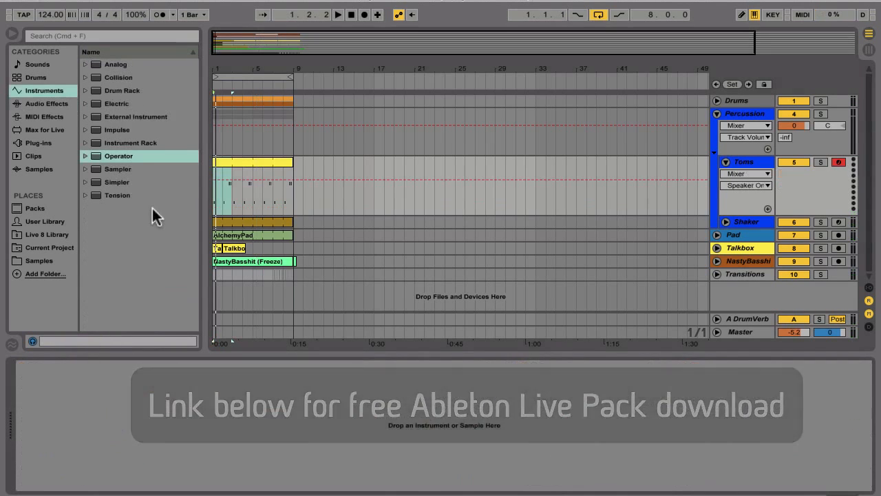
Step: Load the Operator instrument onto the Toms track and choose the algorithm with oscillator A standing alone beside the stacked D, C and B
{"action": "left_click_drag", "start_coordinate": [98, 157], "coordinate": [146, 379]}
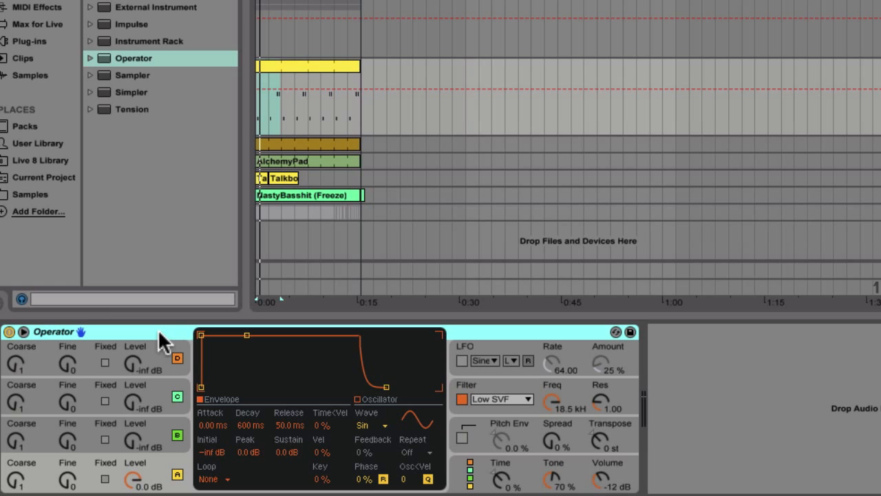
{"action": "left_click", "coordinate": [469, 475]}
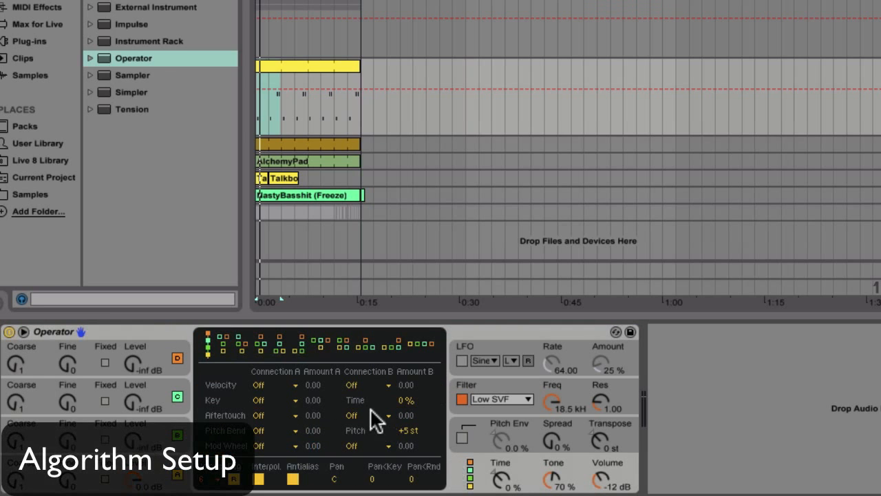
{"action": "left_click", "coordinate": [298, 349]}
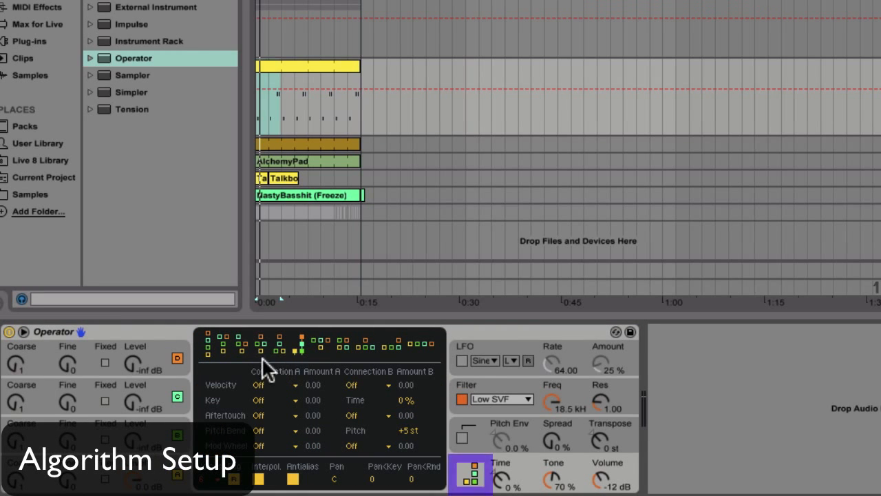
Step: Set oscillator A's waveform to Noise White and shape its envelope with a decay of about 42.6 ms and a sustain of -inf dB
{"action": "left_click", "coordinate": [177, 472]}
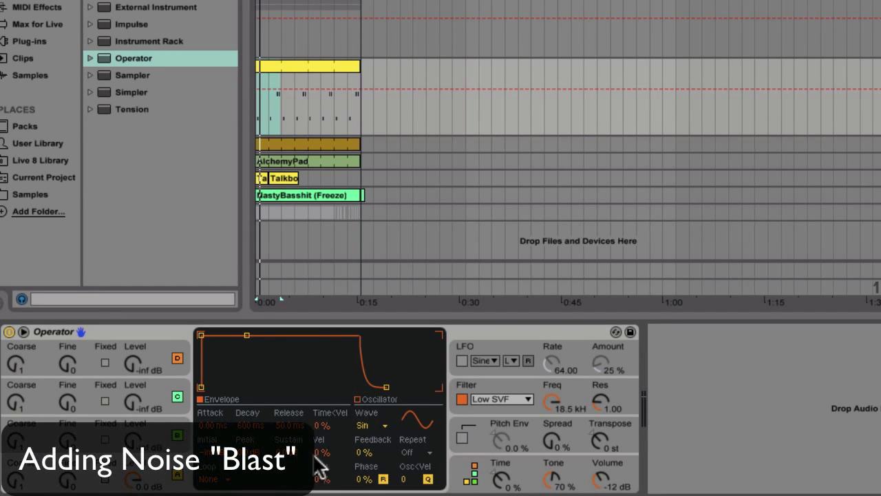
{"action": "left_click", "coordinate": [366, 423]}
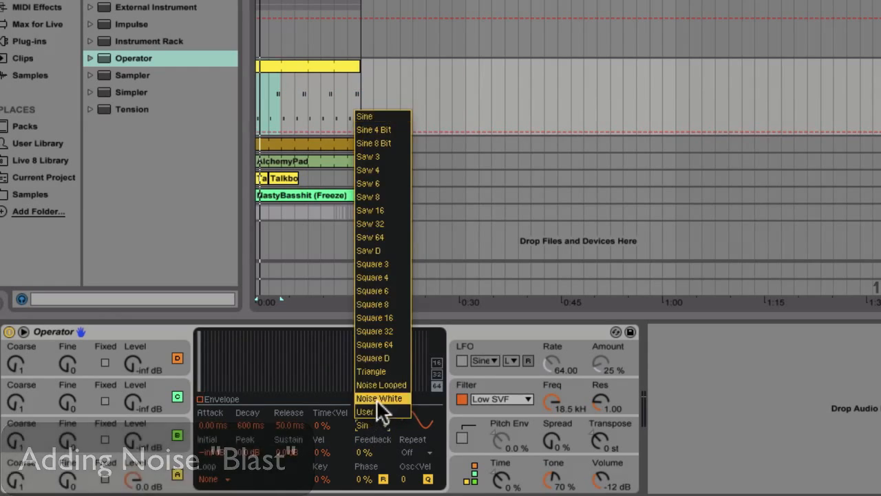
{"action": "left_click", "coordinate": [376, 397]}
{"action": "left_click", "coordinate": [220, 407]}
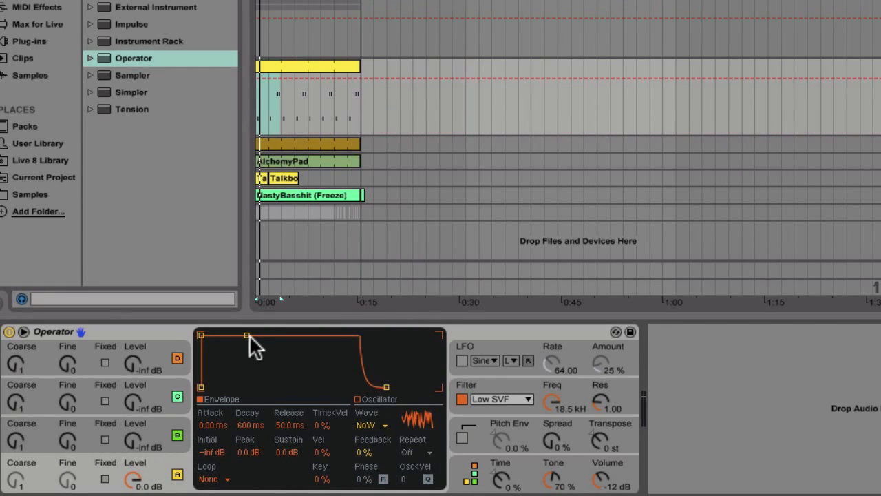
{"action": "left_click_drag", "start_coordinate": [247, 336], "coordinate": [225, 387]}
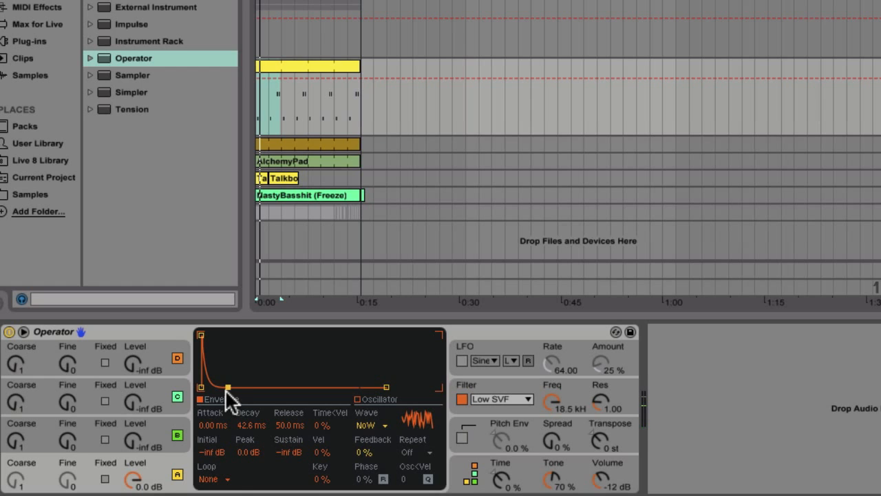
Step: Set oscillator B to Saw 3 at a level of -2.9 dB, with an envelope decay of about 356 ms and a sustain of -inf dB
{"action": "left_click", "coordinate": [178, 428]}
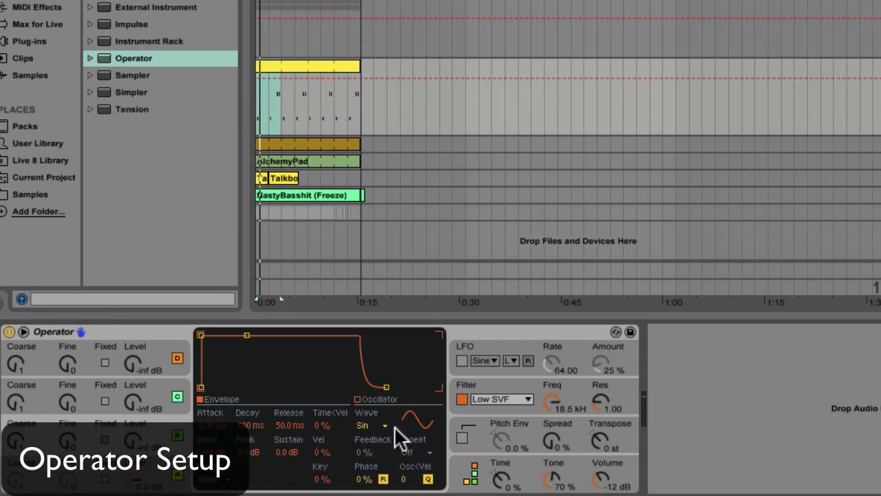
{"action": "left_click", "coordinate": [367, 423]}
{"action": "left_click", "coordinate": [357, 156]}
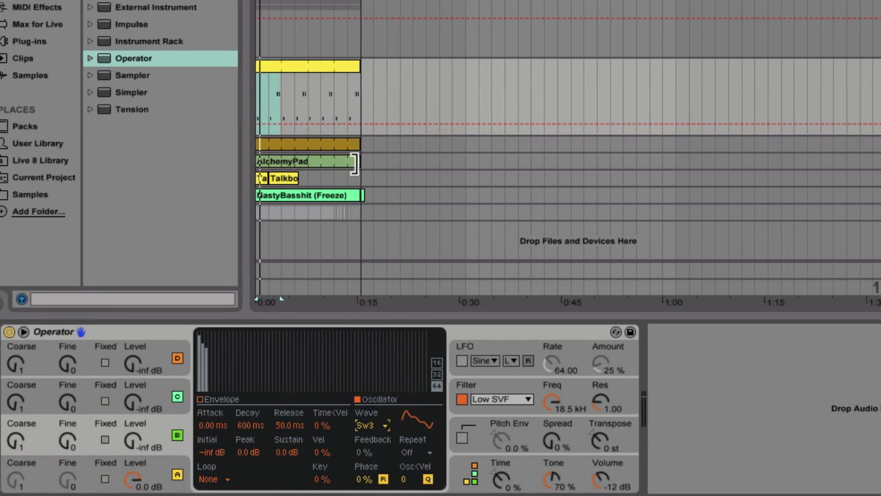
{"action": "left_click_drag", "start_coordinate": [131, 437], "coordinate": [131, 413]}
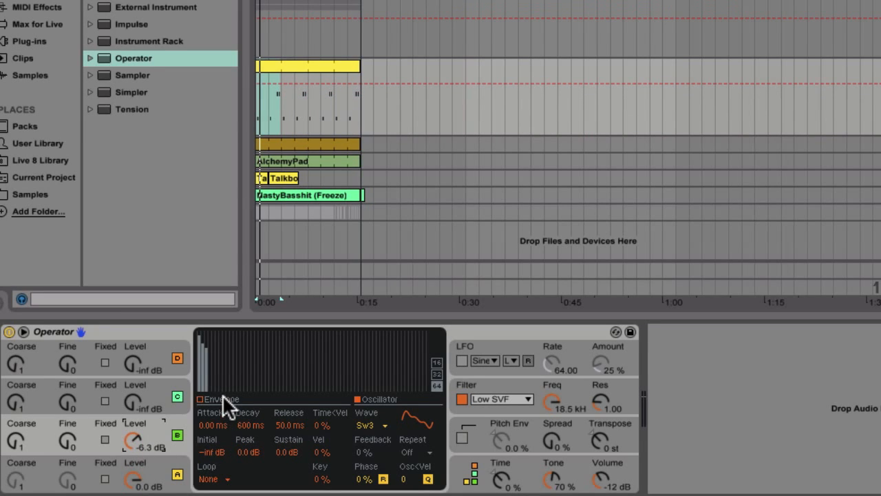
{"action": "left_click_drag", "start_coordinate": [134, 435], "coordinate": [134, 431]}
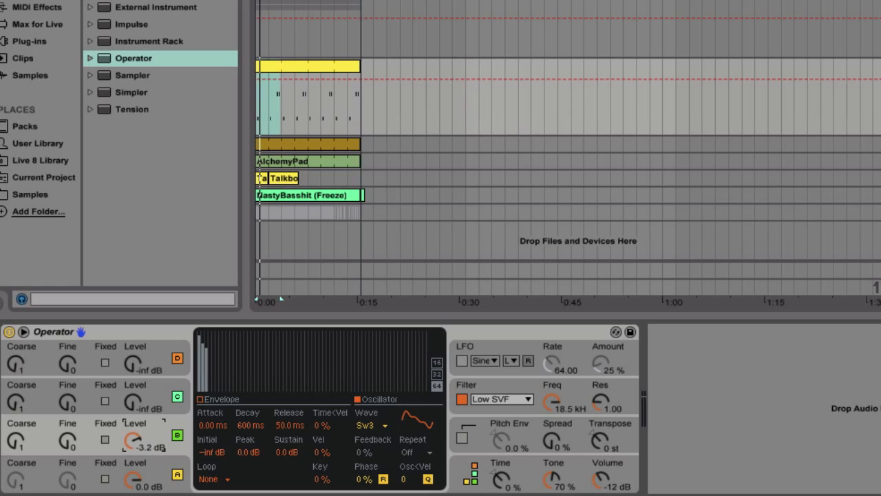
{"action": "left_click", "coordinate": [211, 398]}
{"action": "left_click_drag", "start_coordinate": [245, 335], "coordinate": [243, 387]}
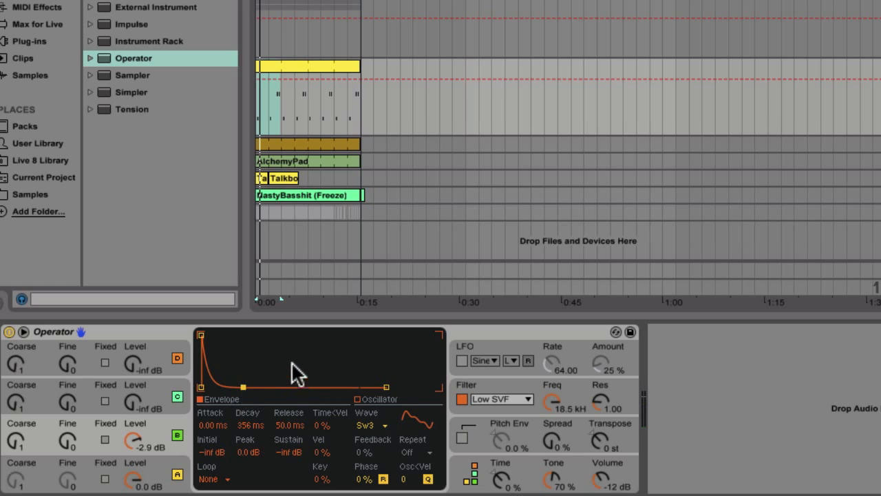
Step: Set oscillator C to a level of -6.0 dB, the Saw 4 waveform and a coarse tuning of 0.5
{"action": "left_click", "coordinate": [176, 407]}
{"action": "left_click_drag", "start_coordinate": [132, 399], "coordinate": [133, 370]}
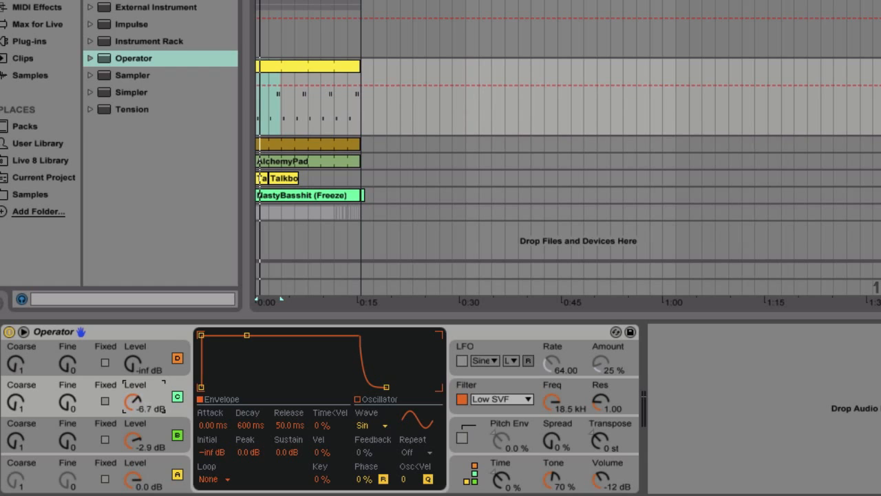
{"action": "left_click", "coordinate": [362, 425]}
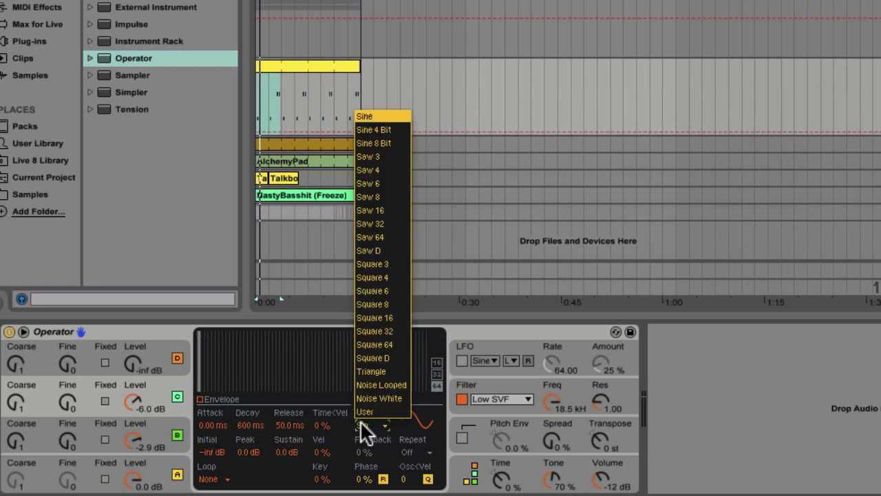
{"action": "left_click", "coordinate": [391, 165]}
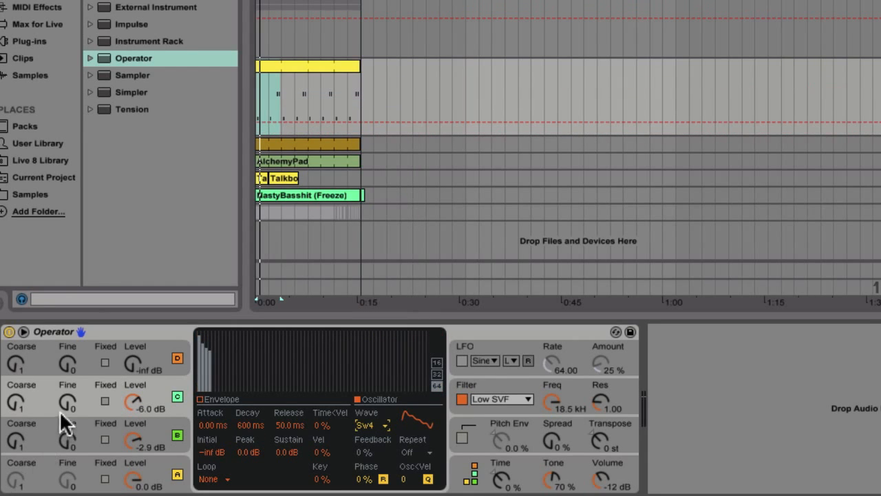
{"action": "left_click_drag", "start_coordinate": [15, 404], "coordinate": [23, 426]}
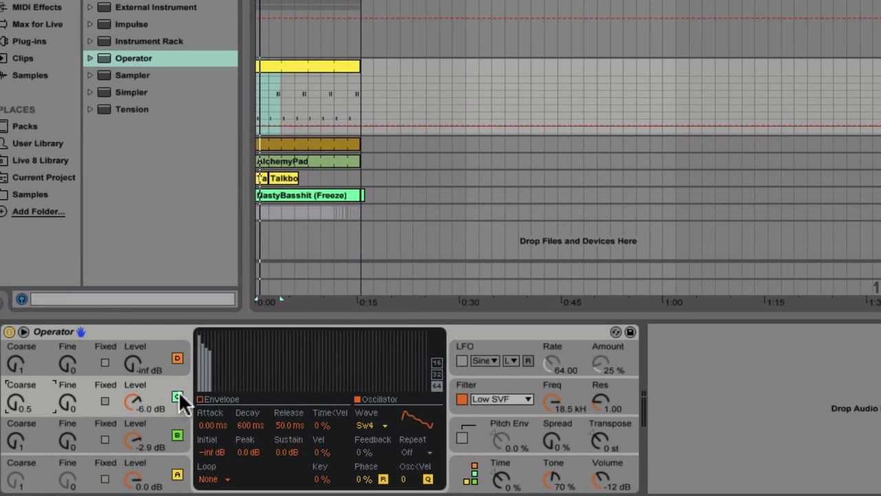
Step: Copy oscillator A's envelope to oscillator C
{"action": "left_click", "coordinate": [199, 399]}
{"action": "right_click", "coordinate": [226, 370]}
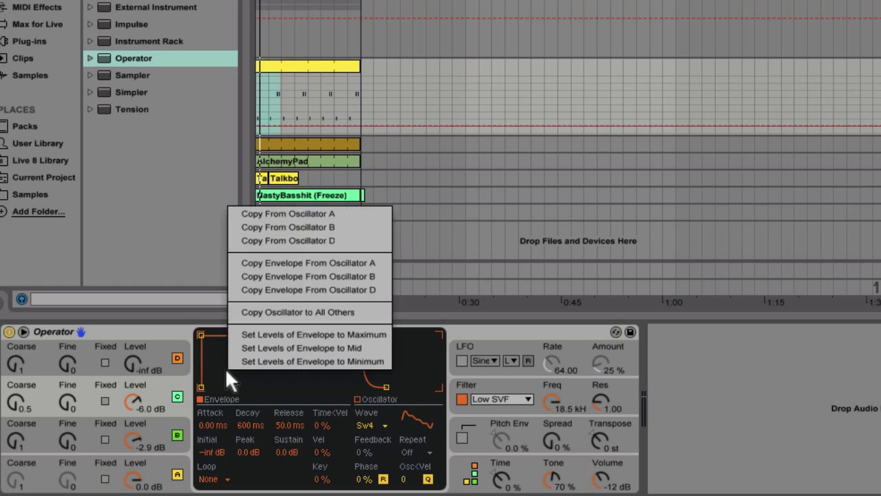
{"action": "left_click", "coordinate": [281, 263]}
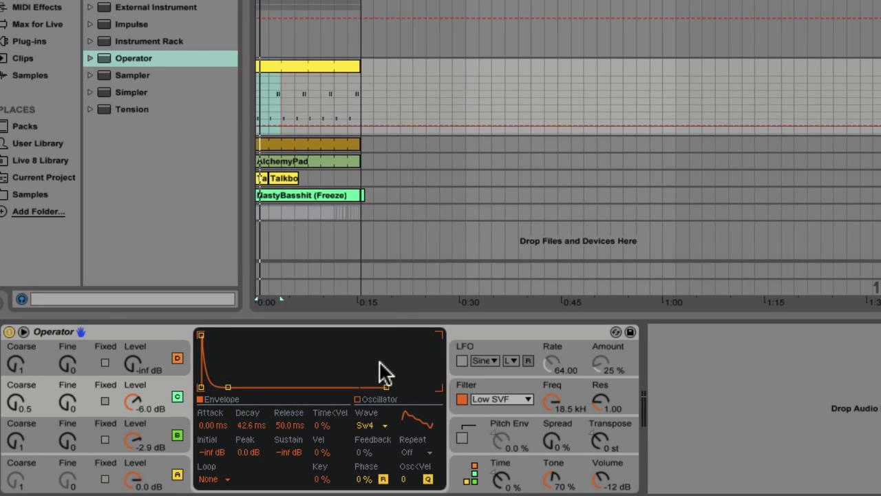
Step: Set oscillator D to Saw 4, level -7.9 dB and coarse 3, with an envelope decay of about 519 ms and -inf dB sustain
{"action": "left_click", "coordinate": [182, 347]}
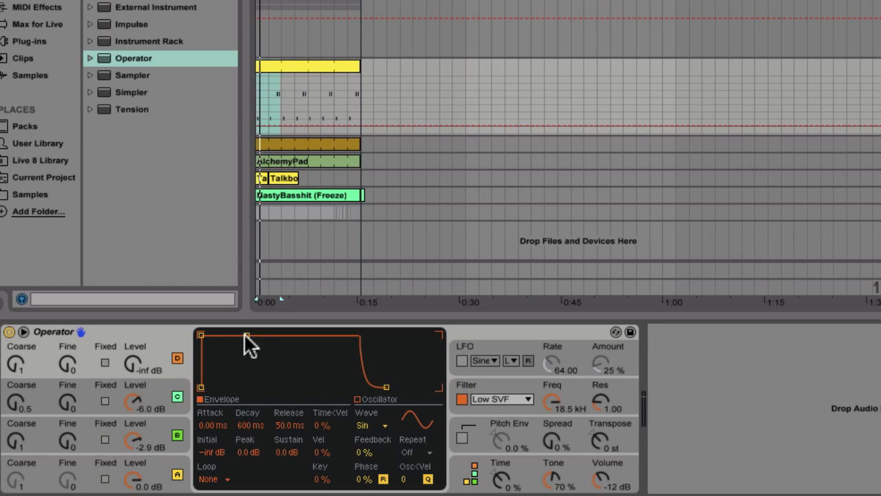
{"action": "left_click_drag", "start_coordinate": [245, 336], "coordinate": [245, 387]}
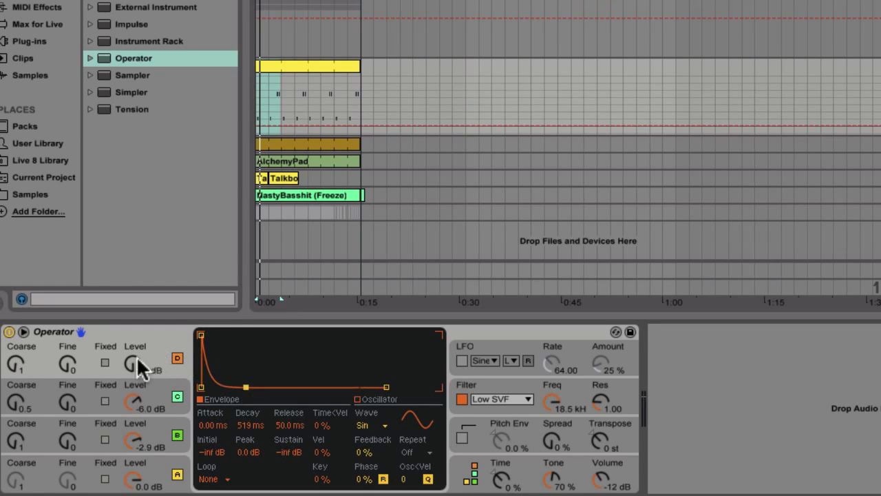
{"action": "left_click_drag", "start_coordinate": [136, 356], "coordinate": [136, 328]}
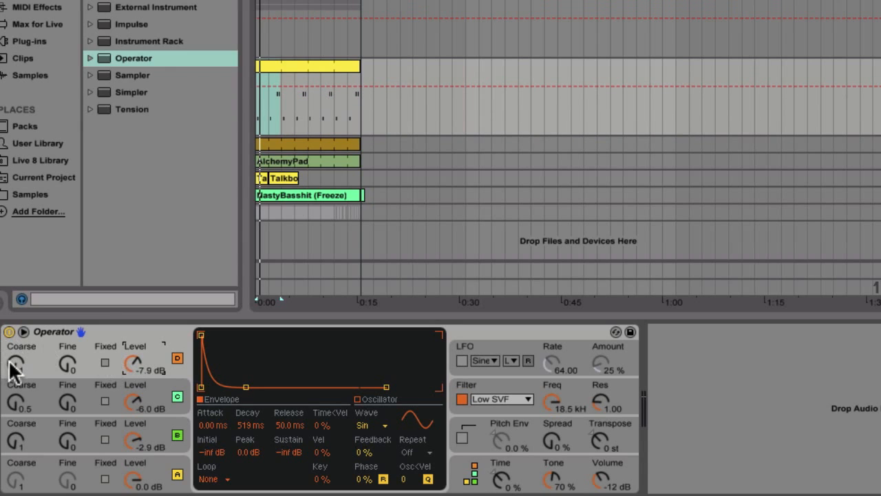
{"action": "mouse_move", "coordinate": [11, 365]}
{"action": "left_mouse_down"}
{"action": "mouse_move", "coordinate": [10, 354]}
{"action": "mouse_move", "coordinate": [10, 363]}
{"action": "left_mouse_up"}
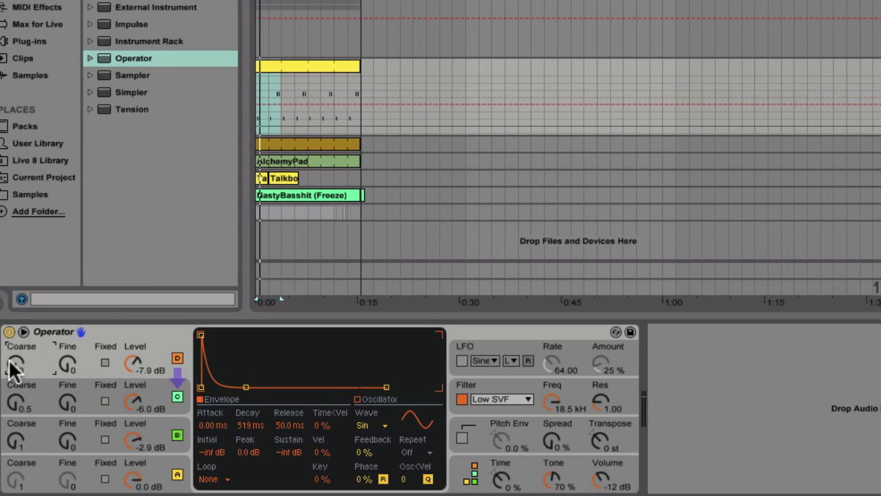
{"action": "left_click", "coordinate": [377, 425]}
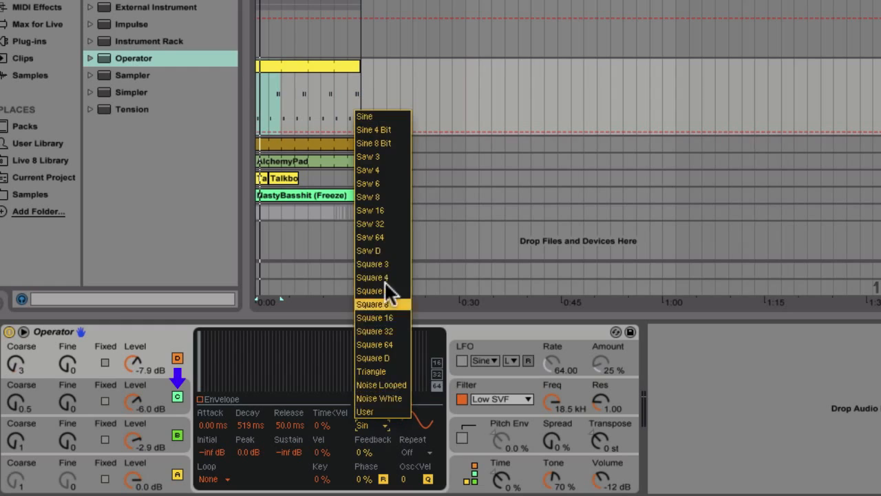
{"action": "left_click", "coordinate": [380, 178]}
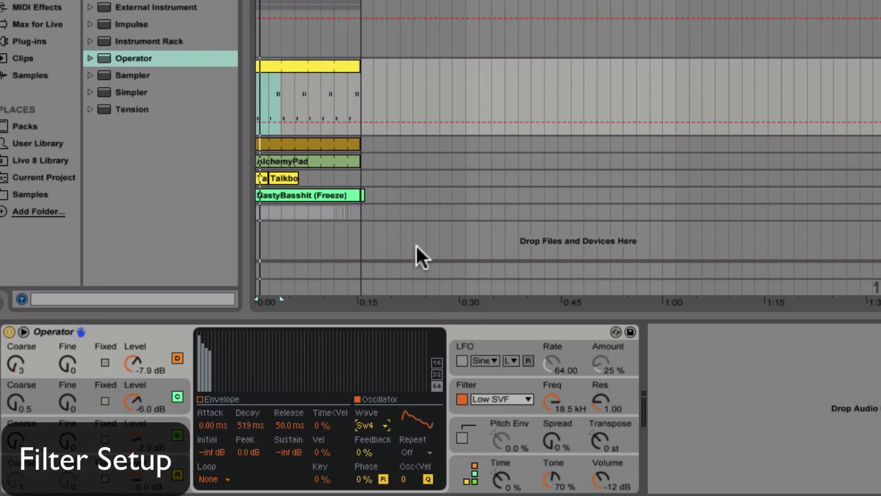
Step: Set Operator's filter to Low 12dB at 408 Hz with resonance 0.97, an envelope decay of about 90.1 ms and an envelope amount of 34%
{"action": "left_click", "coordinate": [492, 398]}
{"action": "left_click", "coordinate": [495, 208]}
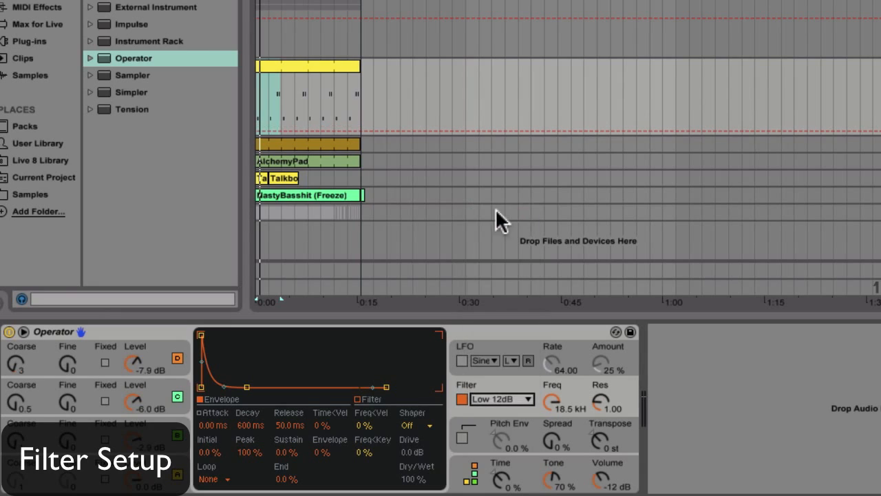
{"action": "left_click_drag", "start_coordinate": [597, 399], "coordinate": [553, 418]}
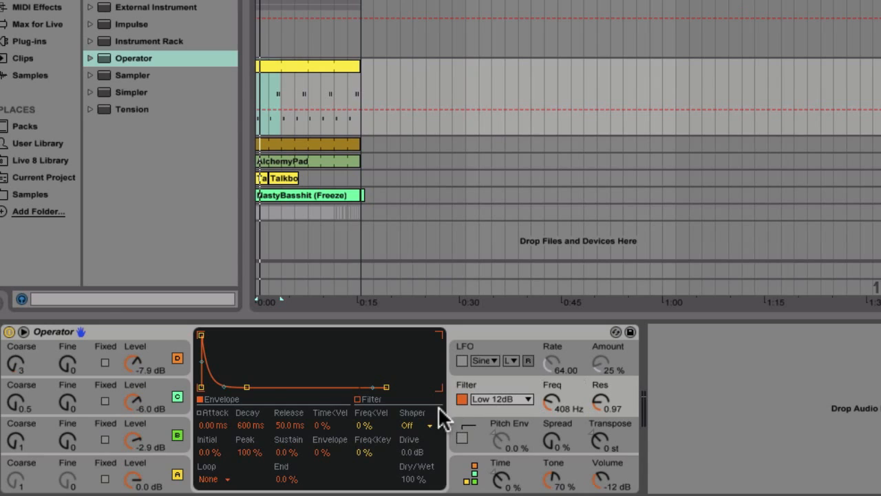
{"action": "left_click_drag", "start_coordinate": [249, 387], "coordinate": [232, 387]}
{"action": "left_click_drag", "start_coordinate": [319, 451], "coordinate": [320, 438]}
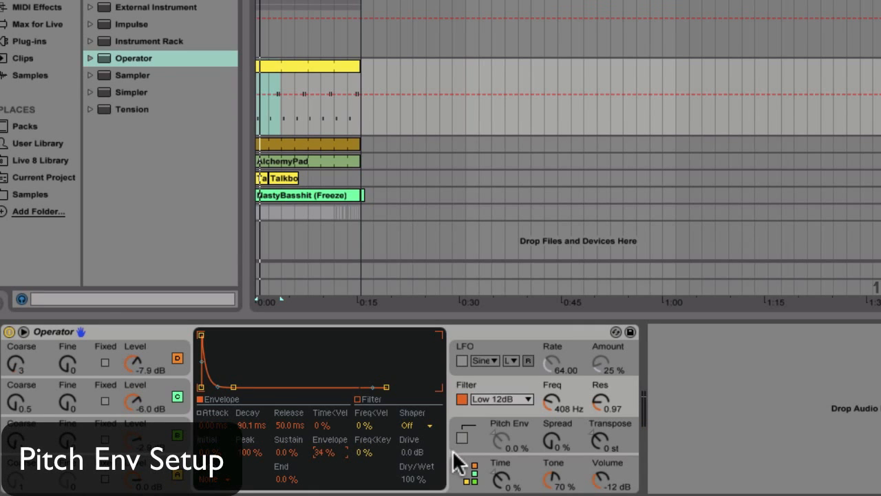
Step: Enable Operator's pitch envelope at 33%, with a decay of about 48.2 ms and both sustain and end at -48 st
{"action": "left_click", "coordinate": [462, 449]}
{"action": "left_click", "coordinate": [462, 436]}
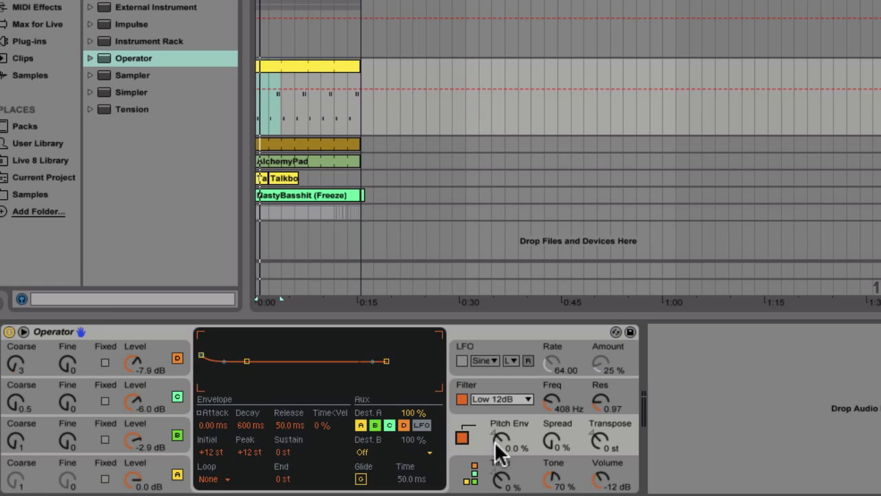
{"action": "left_click_drag", "start_coordinate": [521, 445], "coordinate": [521, 427]}
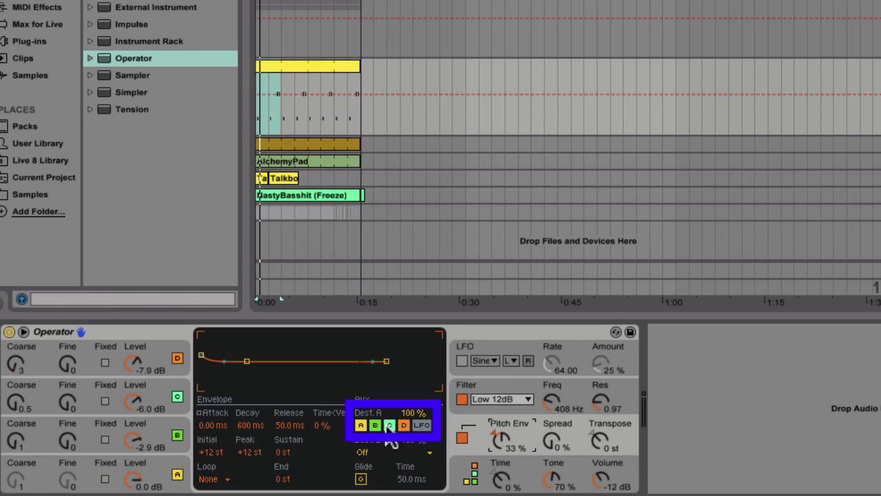
{"action": "mouse_move", "coordinate": [281, 453]}
{"action": "left_mouse_down"}
{"action": "mouse_move", "coordinate": [281, 460]}
{"action": "mouse_move", "coordinate": [279, 453]}
{"action": "left_mouse_up"}
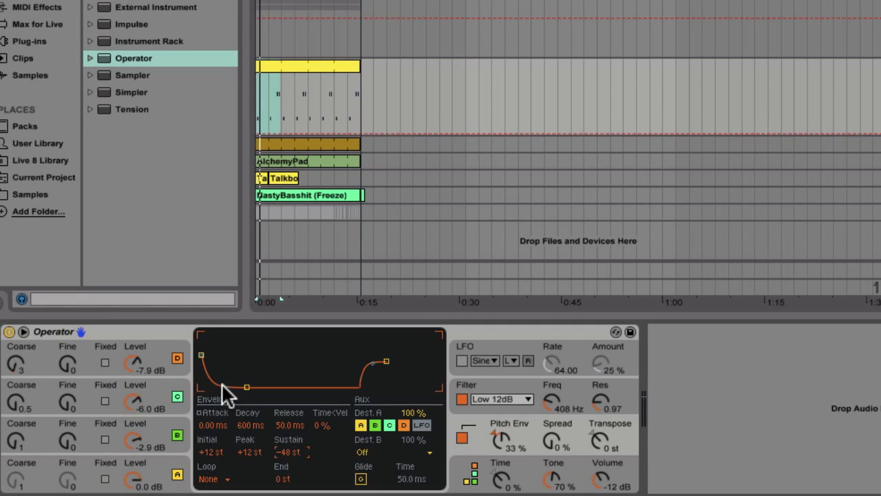
{"action": "left_click_drag", "start_coordinate": [246, 387], "coordinate": [216, 365]}
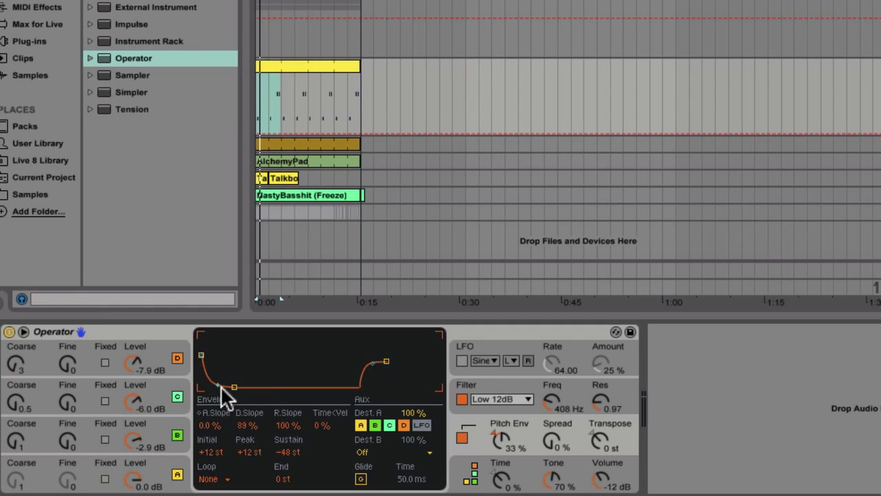
{"action": "left_click_drag", "start_coordinate": [285, 480], "coordinate": [283, 492]}
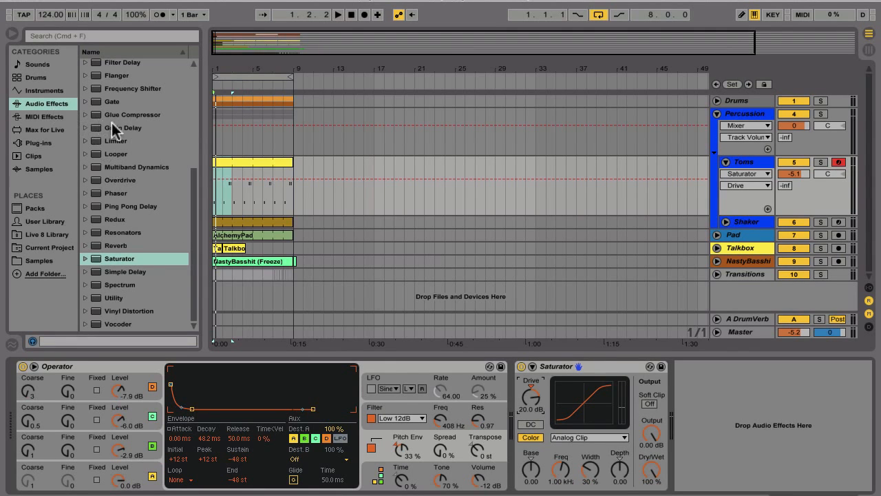
Step: Add the Corpus audio effect after the Saturator on the Toms track
{"action": "scroll", "coordinate": [117, 127], "scroll_direction": "up", "scroll_amount": 5}
{"action": "left_click", "coordinate": [119, 140]}
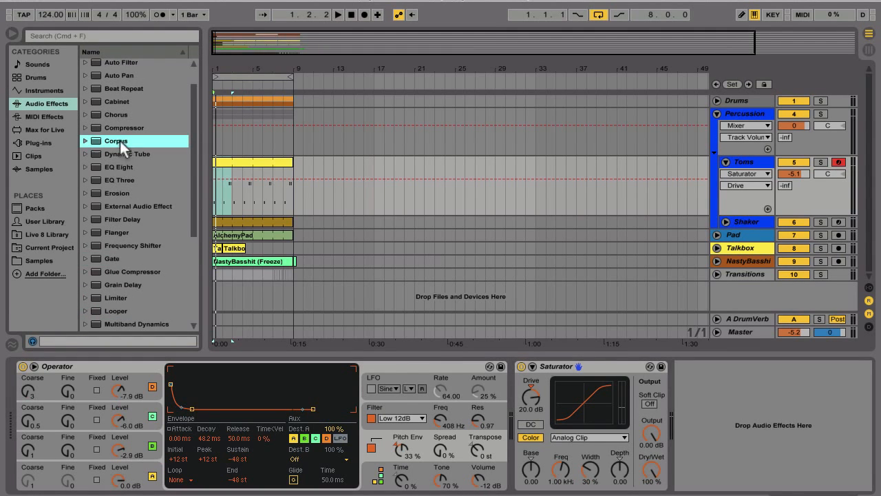
{"action": "left_click_drag", "start_coordinate": [119, 140], "coordinate": [691, 434]}
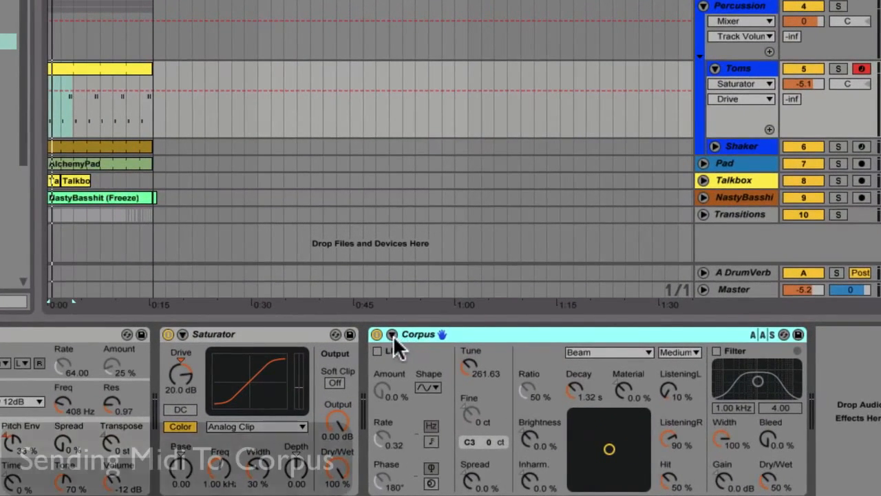
Step: Expand Corpus's sidechain section, take its MIDI from Toms at Pre FX, and enable Frequency control
{"action": "left_click", "coordinate": [478, 365]}
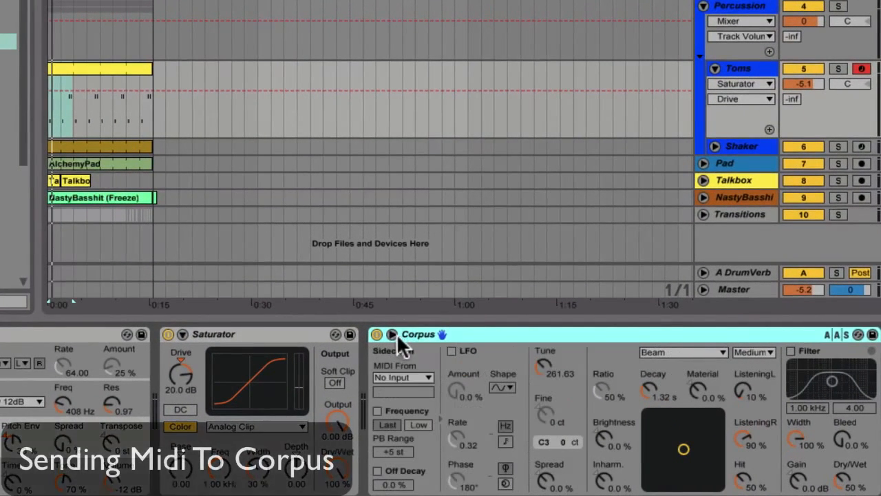
{"action": "left_click", "coordinate": [401, 376]}
{"action": "left_click", "coordinate": [407, 395]}
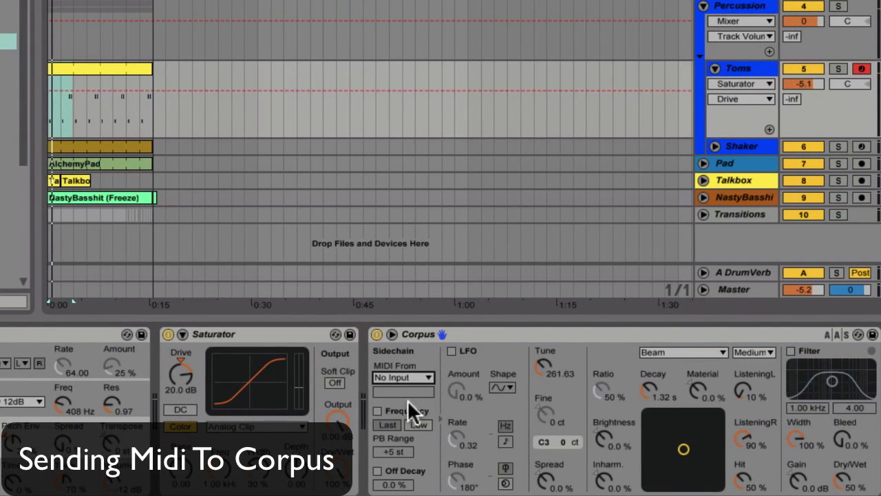
{"action": "left_click", "coordinate": [407, 390]}
{"action": "left_click", "coordinate": [407, 399]}
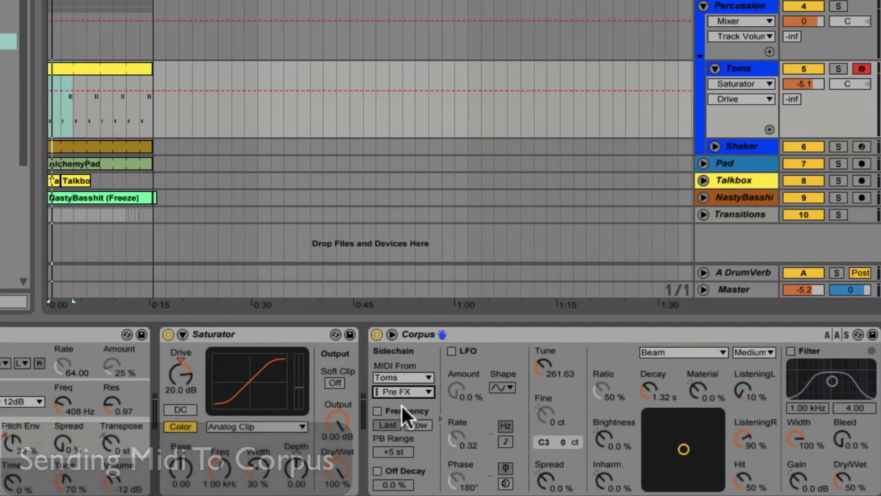
{"action": "left_click", "coordinate": [378, 411]}
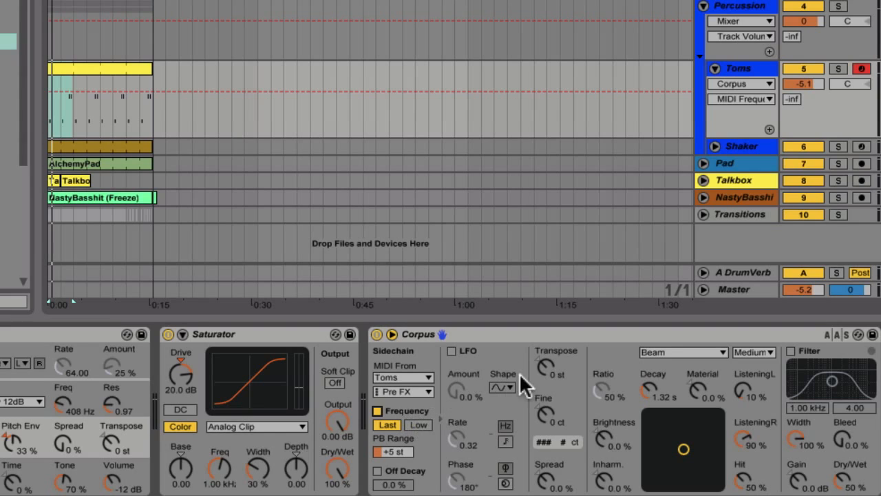
Step: Set Corpus's resonator type to Membrane and its resonator quality to Few
{"action": "left_click", "coordinate": [656, 351]}
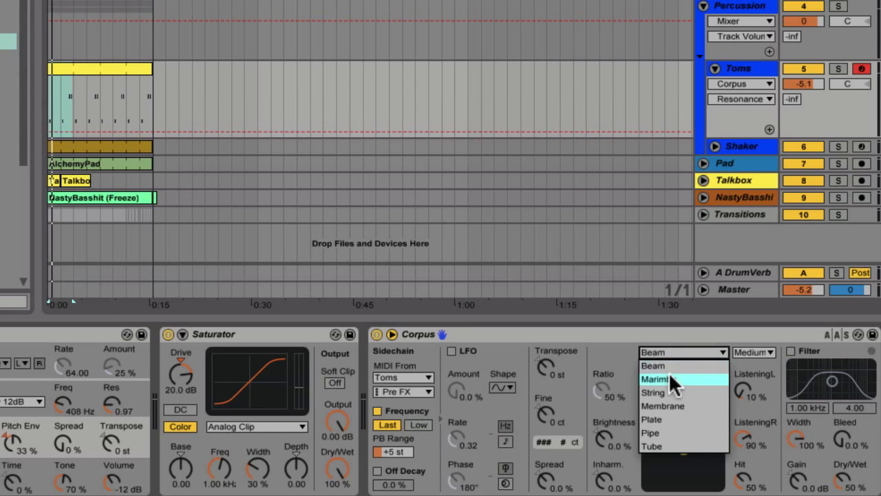
{"action": "left_click", "coordinate": [673, 406]}
{"action": "left_click", "coordinate": [754, 351]}
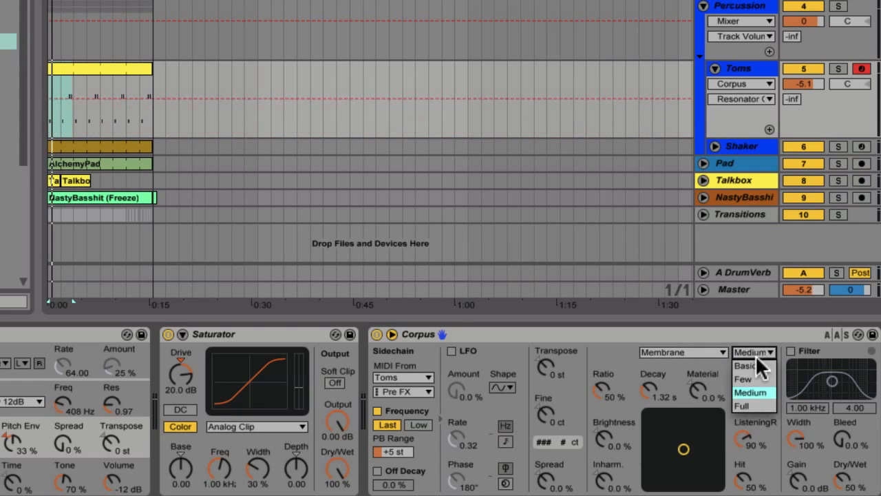
{"action": "left_click", "coordinate": [756, 373]}
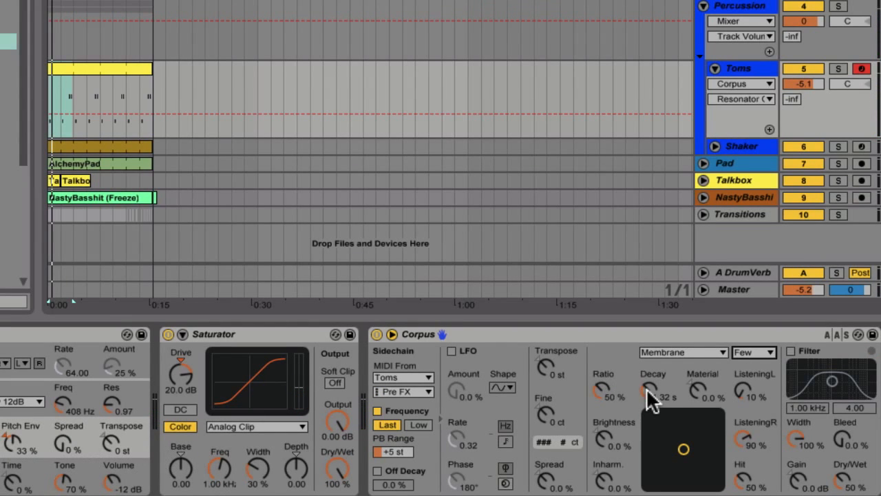
Step: Set Corpus's brightness to 48%, hit to 100%, decay to 361 ms and inharmonics to 35%, and lower its transpose
{"action": "left_click_drag", "start_coordinate": [605, 434], "coordinate": [605, 407]}
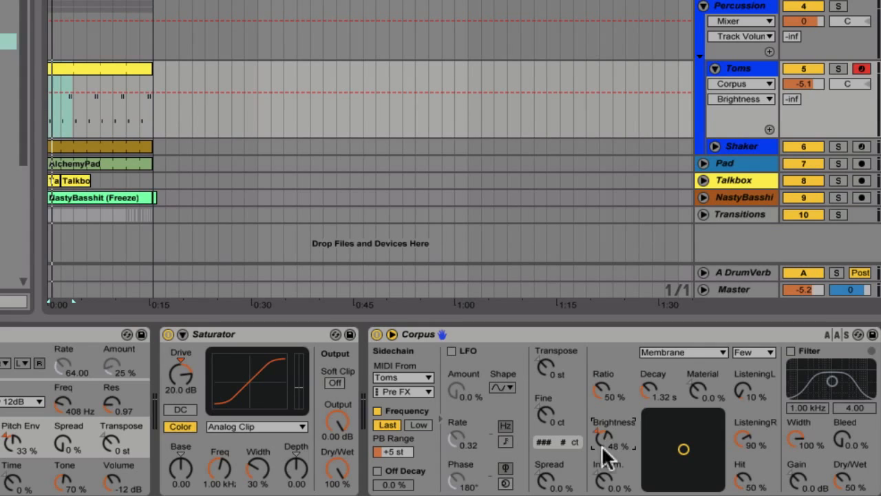
{"action": "left_click_drag", "start_coordinate": [741, 482], "coordinate": [742, 455]}
{"action": "left_click_drag", "start_coordinate": [650, 399], "coordinate": [611, 422]}
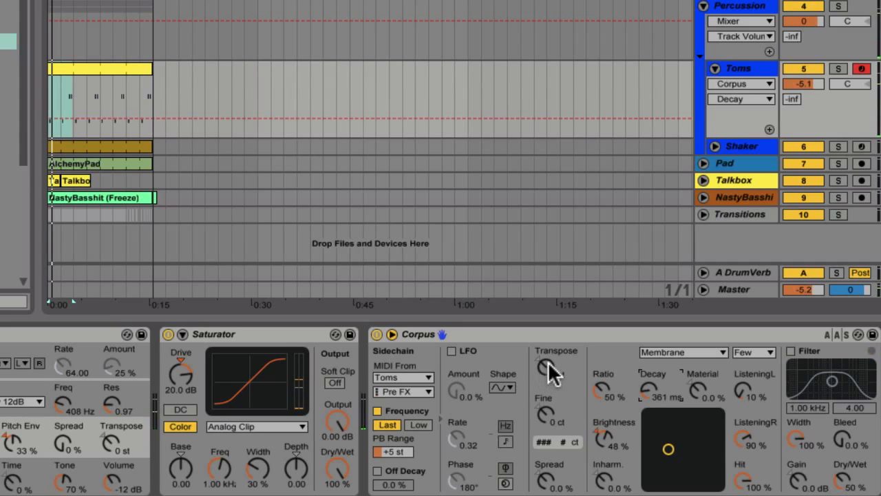
{"action": "left_click_drag", "start_coordinate": [604, 480], "coordinate": [604, 468]}
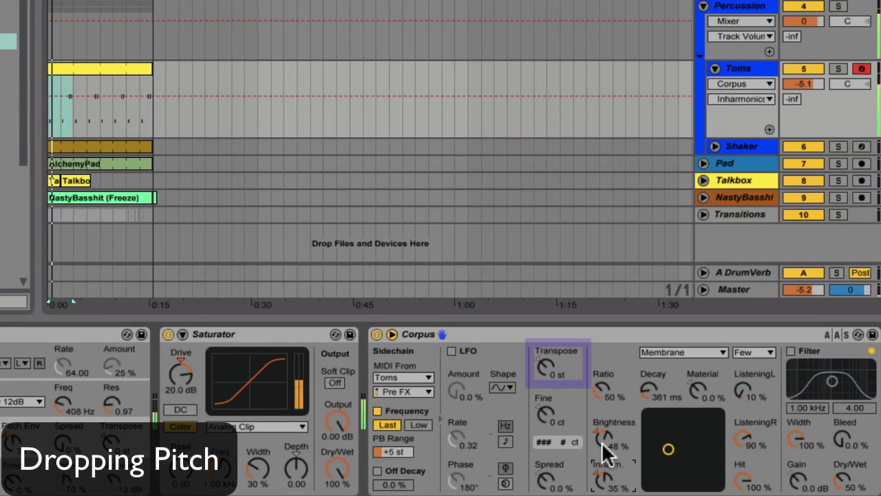
{"action": "left_click_drag", "start_coordinate": [548, 371], "coordinate": [547, 413]}
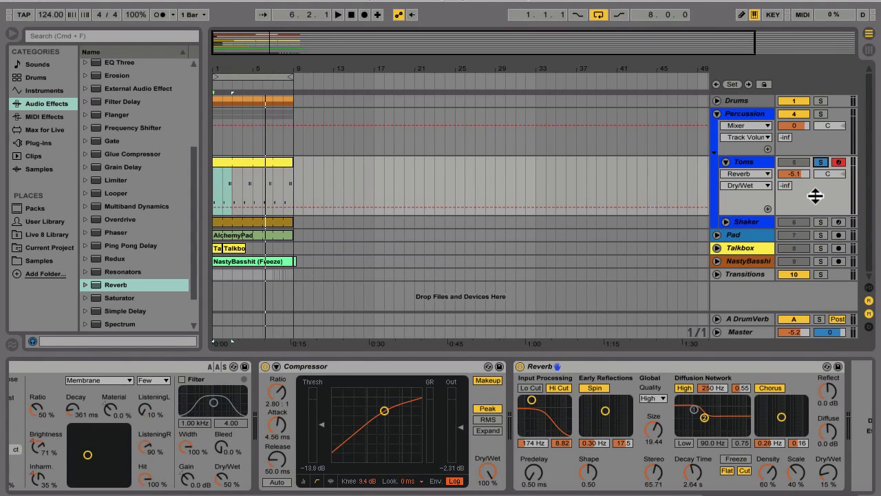
Step: Audition the Toms track in solo, and unsolo it to play it back within the full mix
{"action": "left_click", "coordinate": [351, 15]}
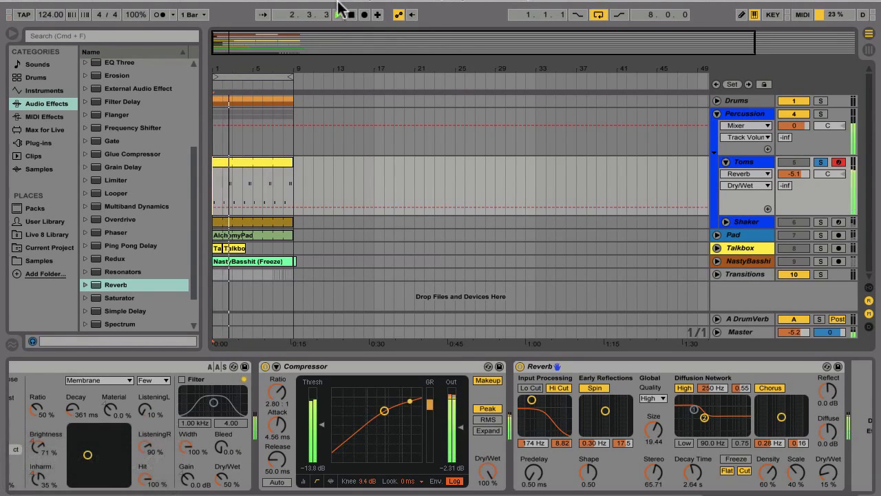
{"action": "left_click", "coordinate": [349, 15]}
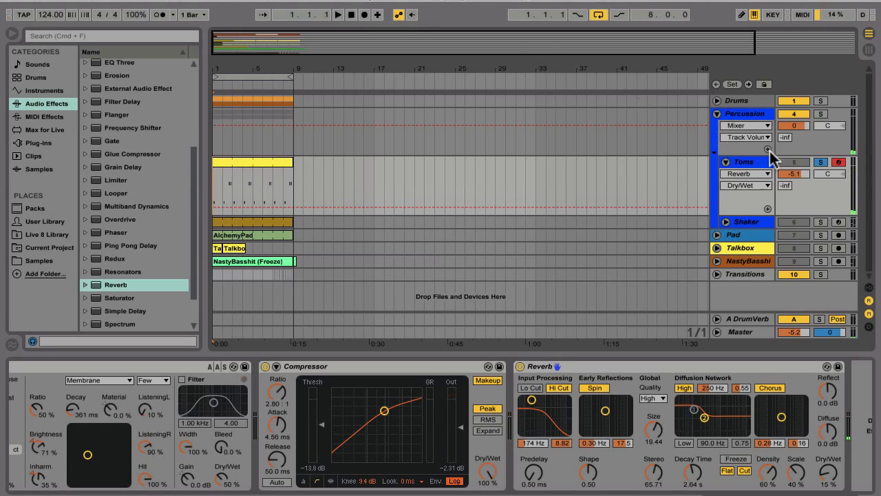
{"action": "left_click", "coordinate": [820, 162]}
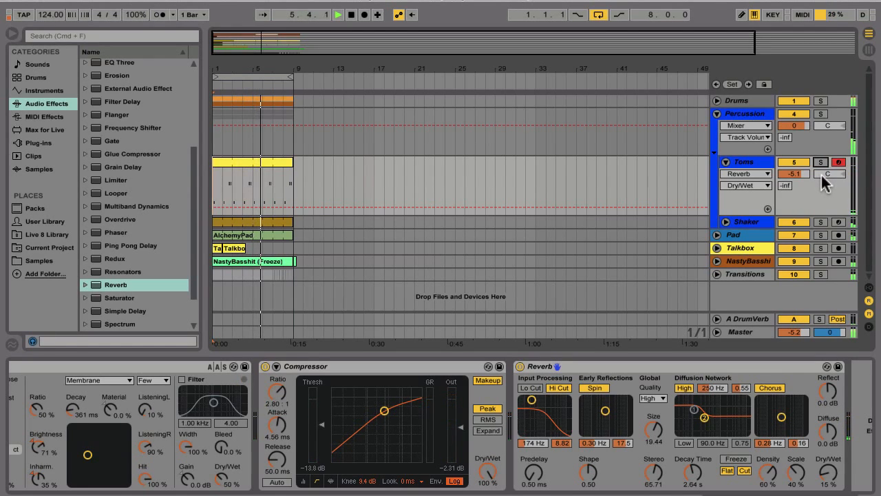
{"action": "key", "text": "space"}
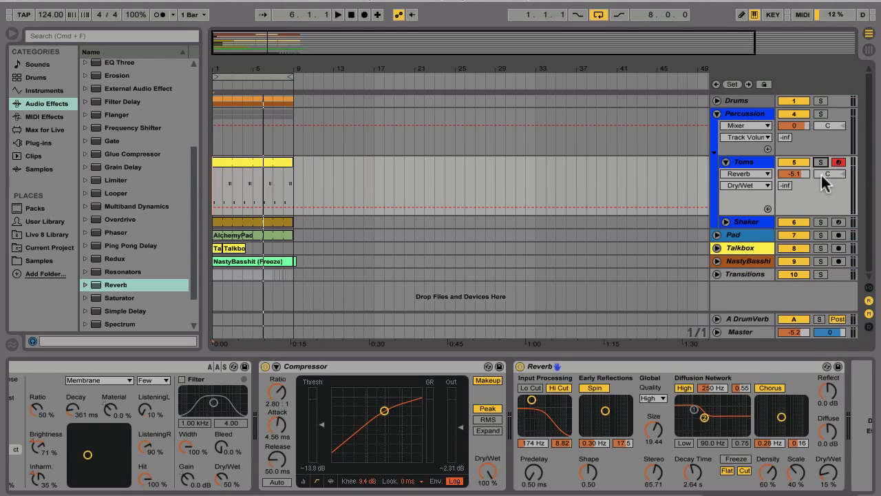